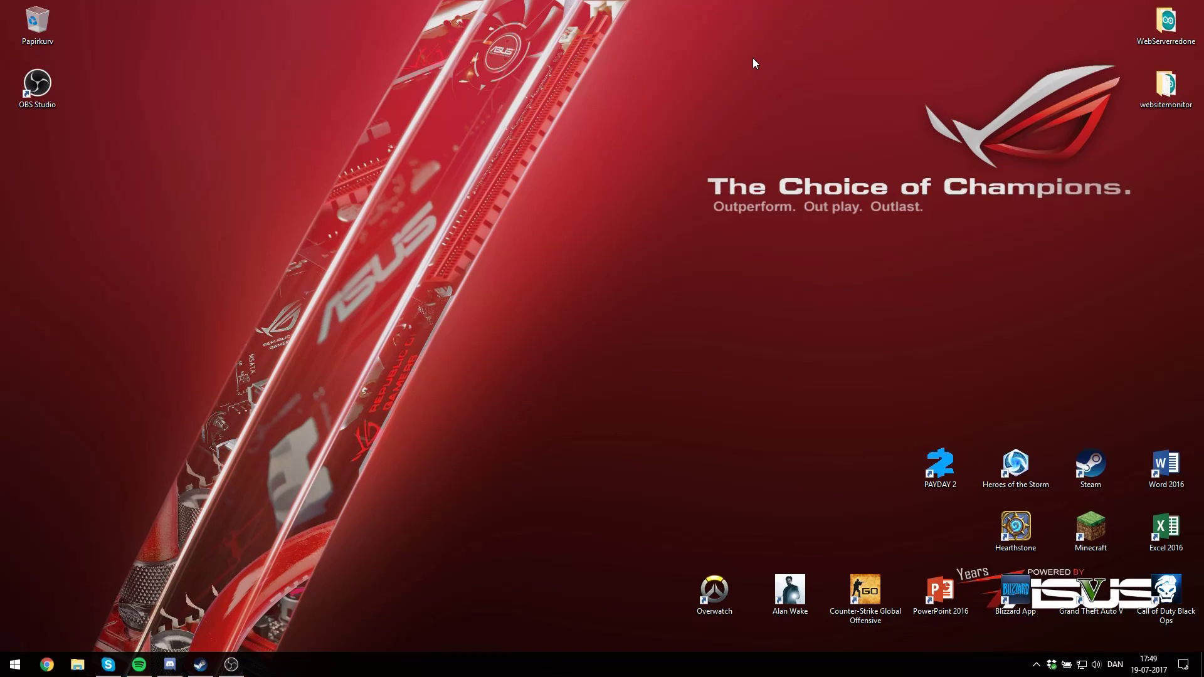
# - Open NVIDIA Kontrolpanel from the desktop context menu and shrink its window
pyautogui.rightClick(472, 265)
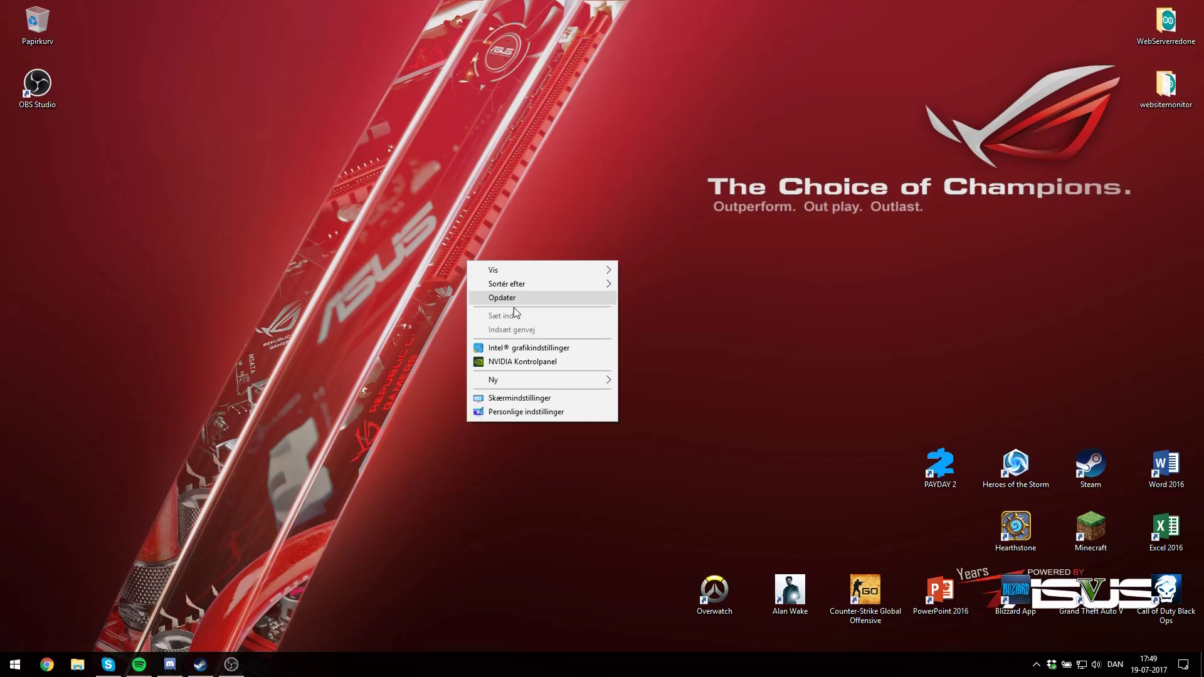
pyautogui.click(539, 363)
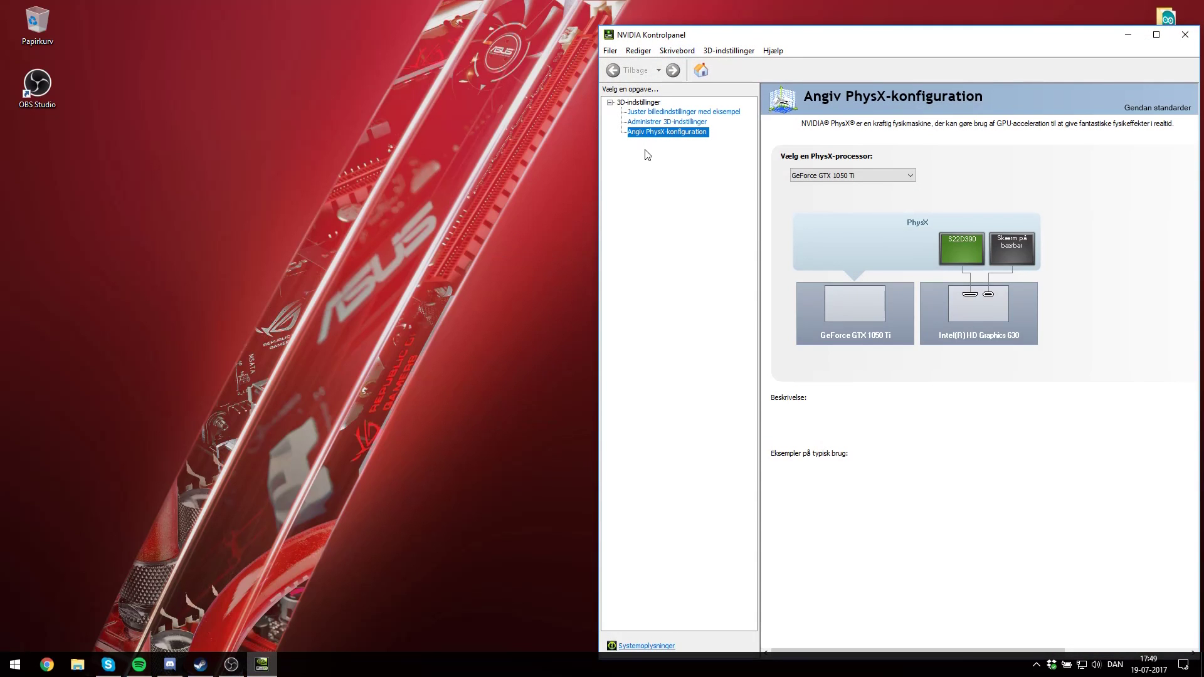
pyautogui.moveTo(718, 35); pyautogui.dragTo(607, 25)
pyautogui.moveTo(483, 16); pyautogui.dragTo(471, 132)
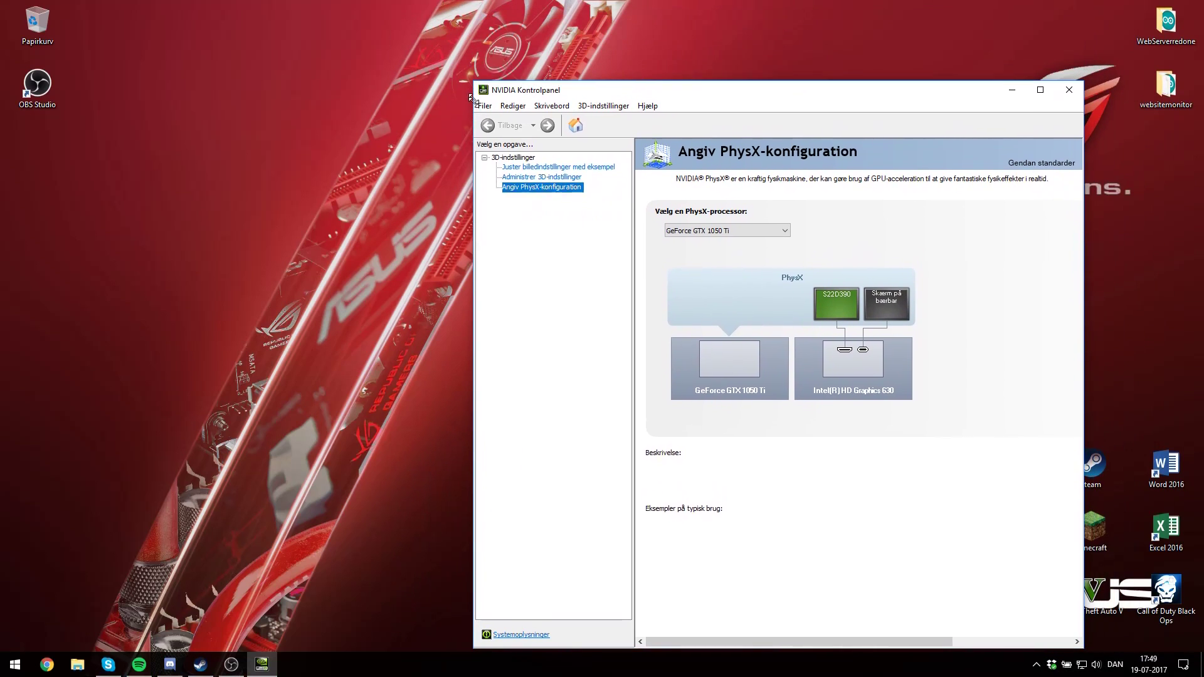
pyautogui.moveTo(582, 146); pyautogui.dragTo(602, 96)
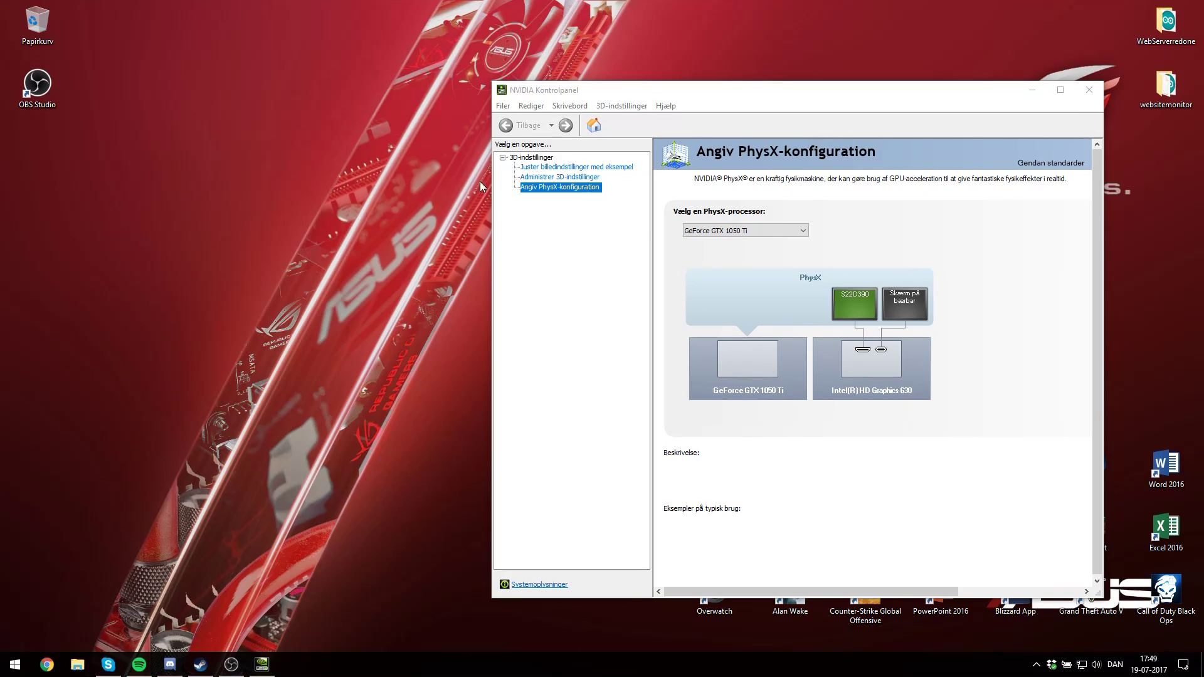
# - Reposition the NVIDIA Control Panel window toward the upper right of the screen
pyautogui.moveTo(733, 96); pyautogui.dragTo(681, 89)
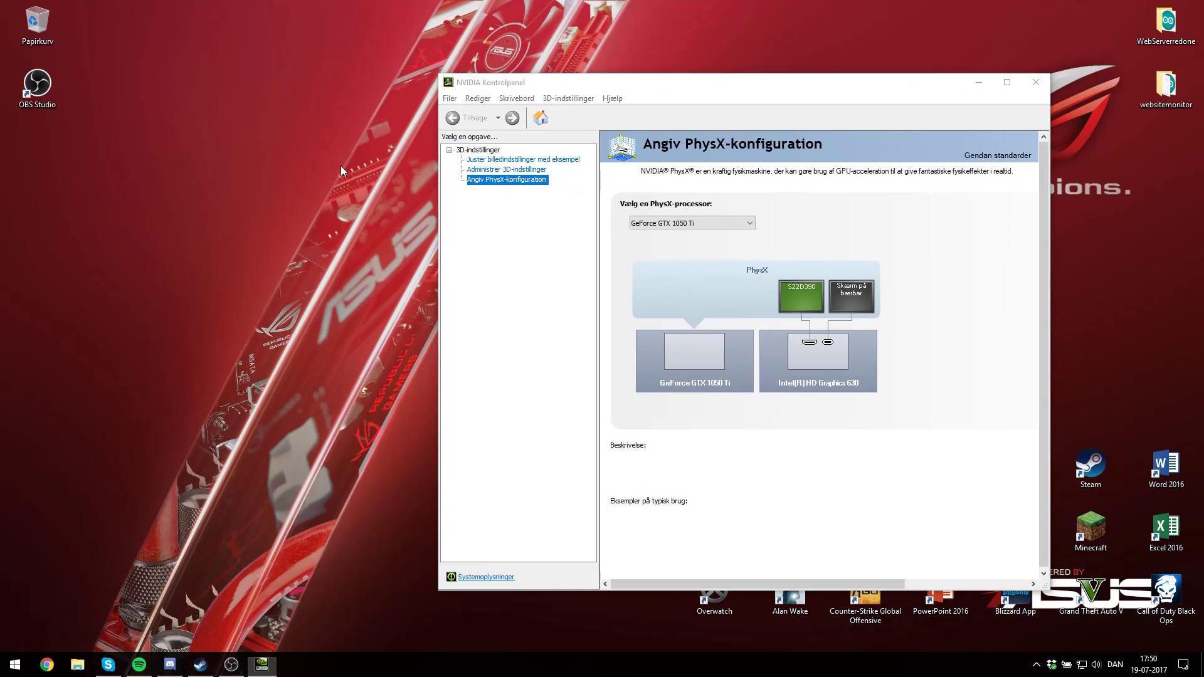
pyautogui.rightClick(341, 166)
pyautogui.click(590, 254)
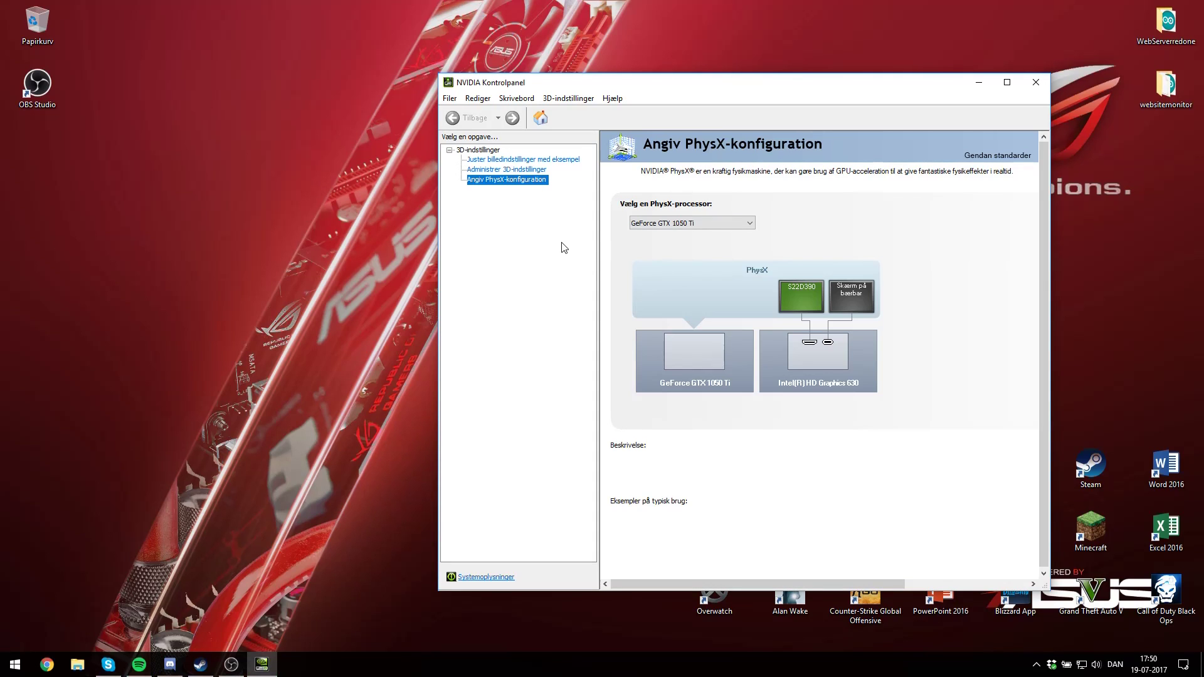
pyautogui.moveTo(560, 90); pyautogui.dragTo(651, 61)
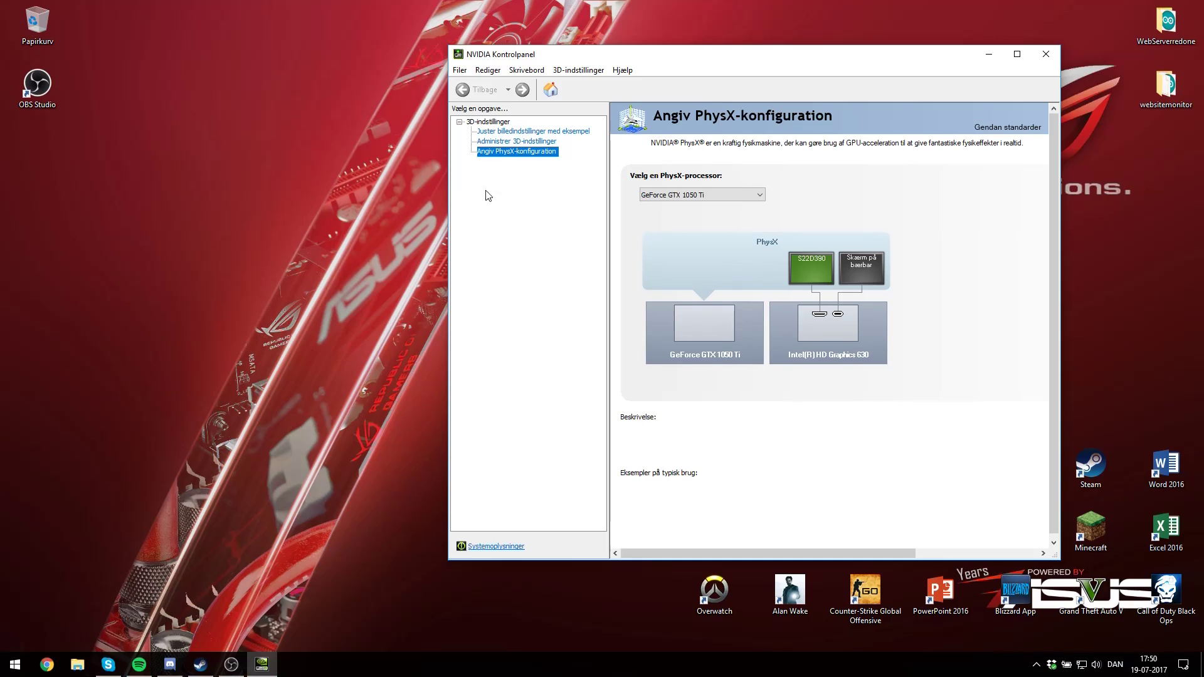
pyautogui.moveTo(697, 57); pyautogui.dragTo(784, 41)
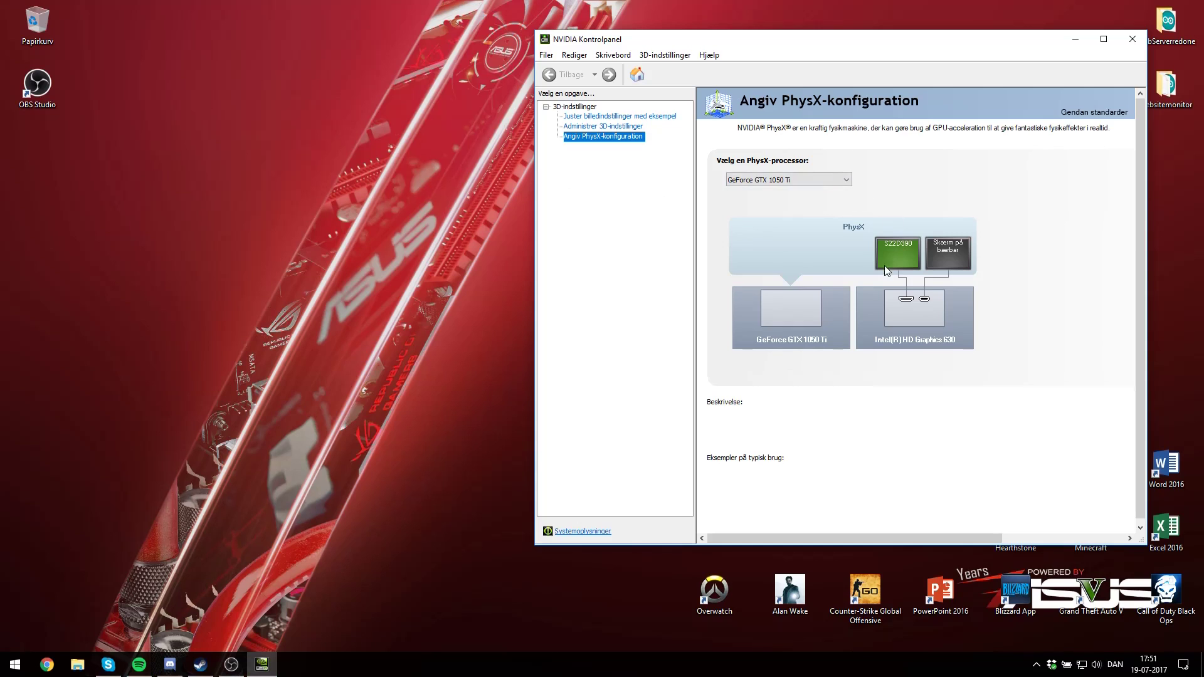
pyautogui.moveTo(772, 44); pyautogui.dragTo(819, 25)
# - Search Start for 'intel graphics', cancel, and reopen the desktop menu listing Intel grafikindstillinger
pyautogui.rightClick(205, 231)
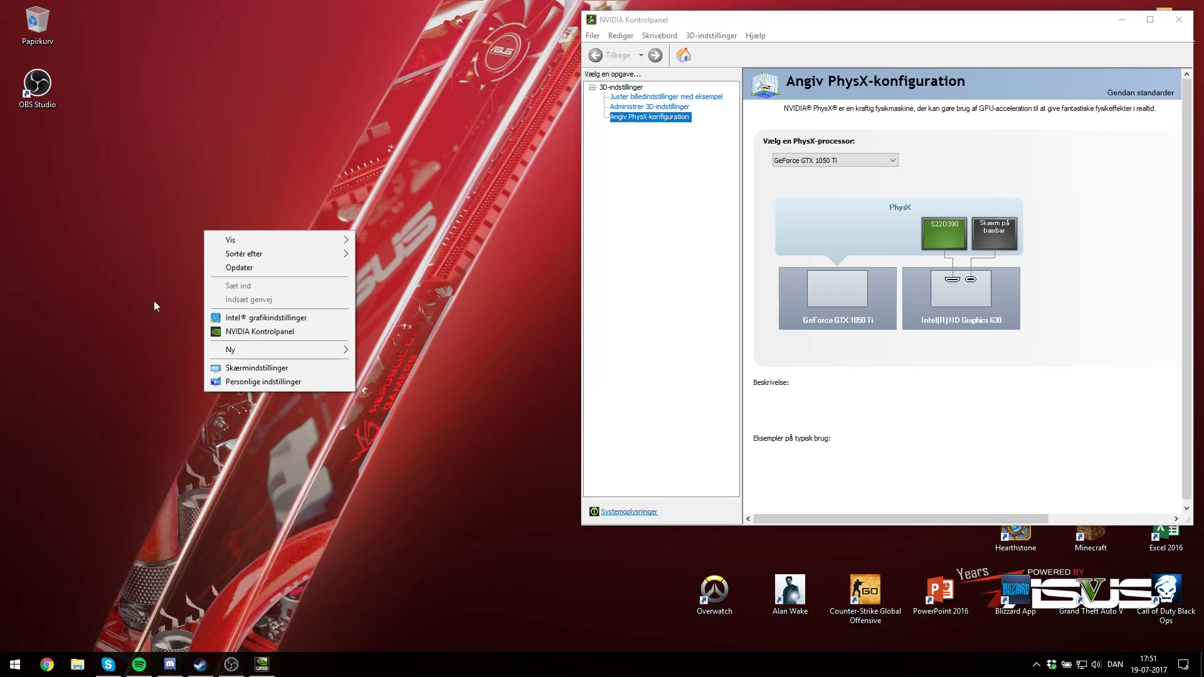
pyautogui.click(7, 668)
pyautogui.click(6, 669)
pyautogui.write('intel graphics')
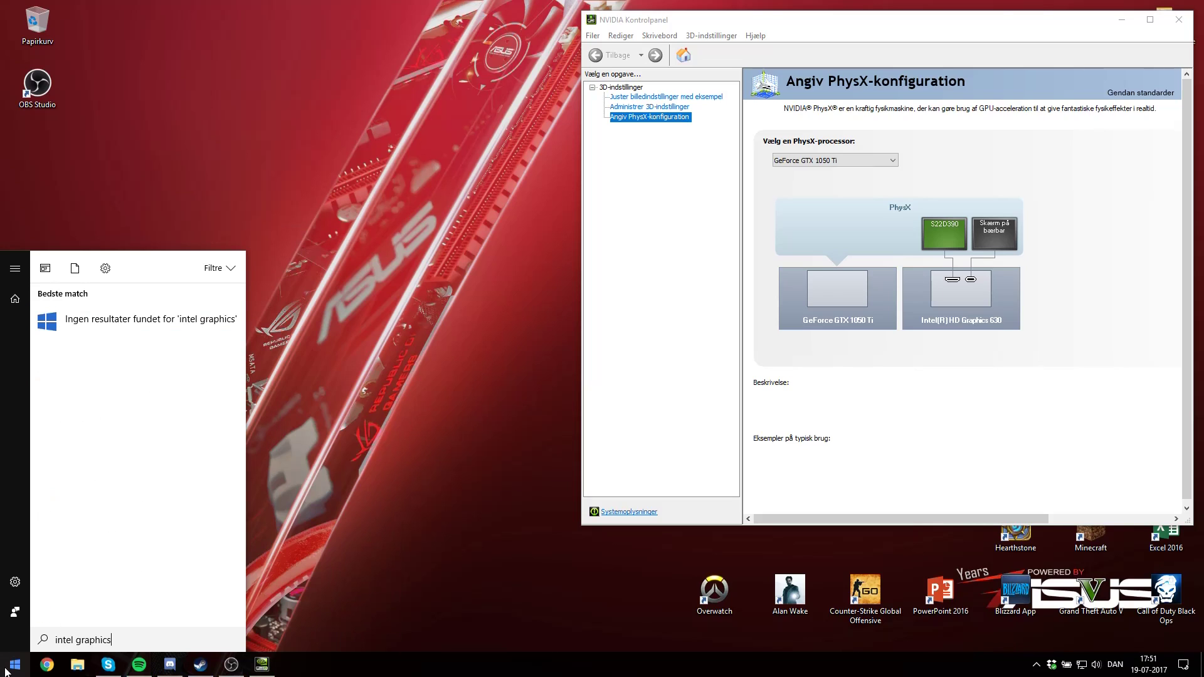
pyautogui.hotkey('ctrl', 'a')
pyautogui.write('graphics')
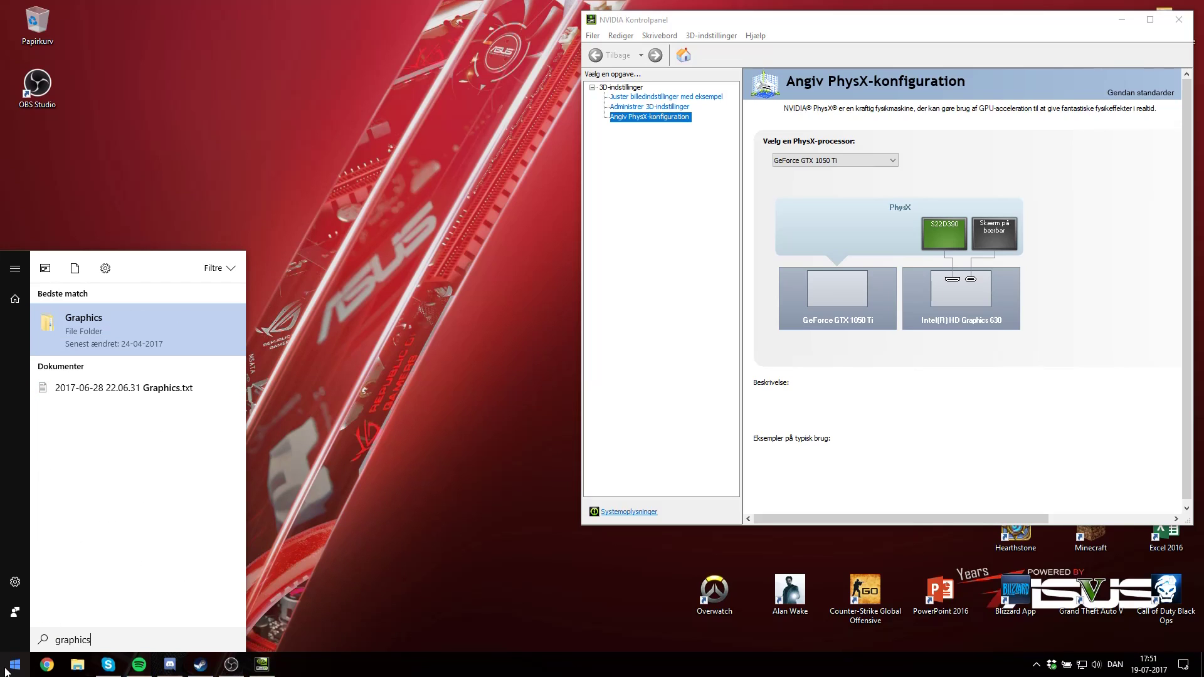
pyautogui.press('Escape')
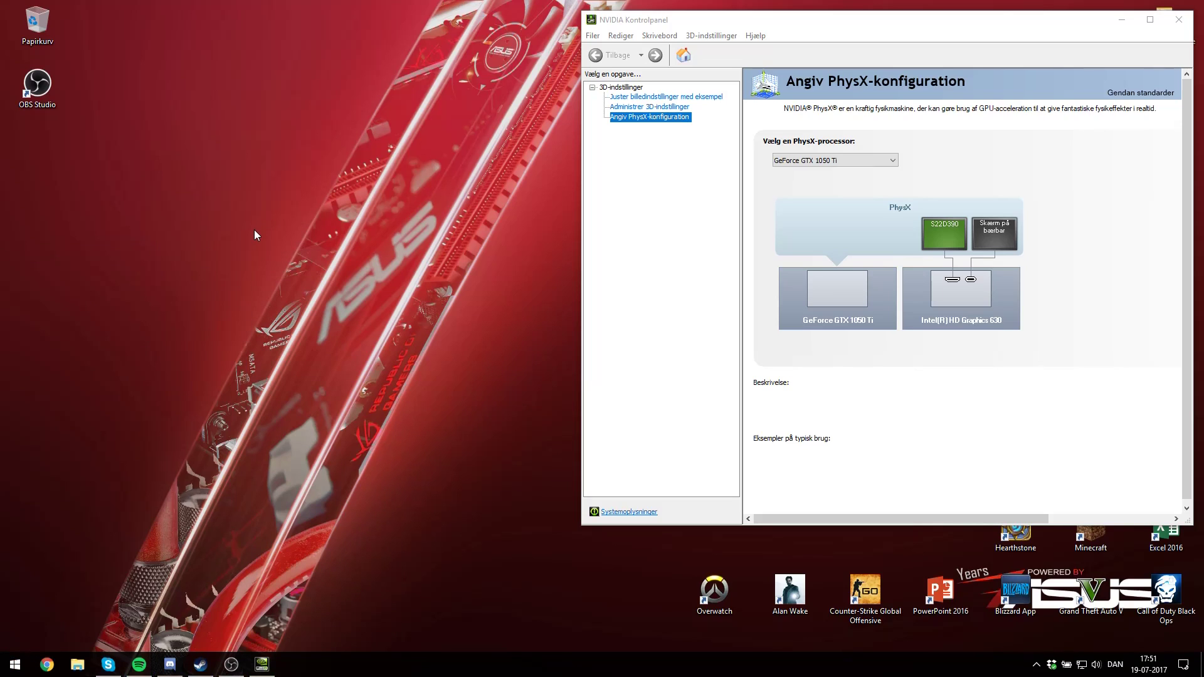
pyautogui.rightClick(254, 231)
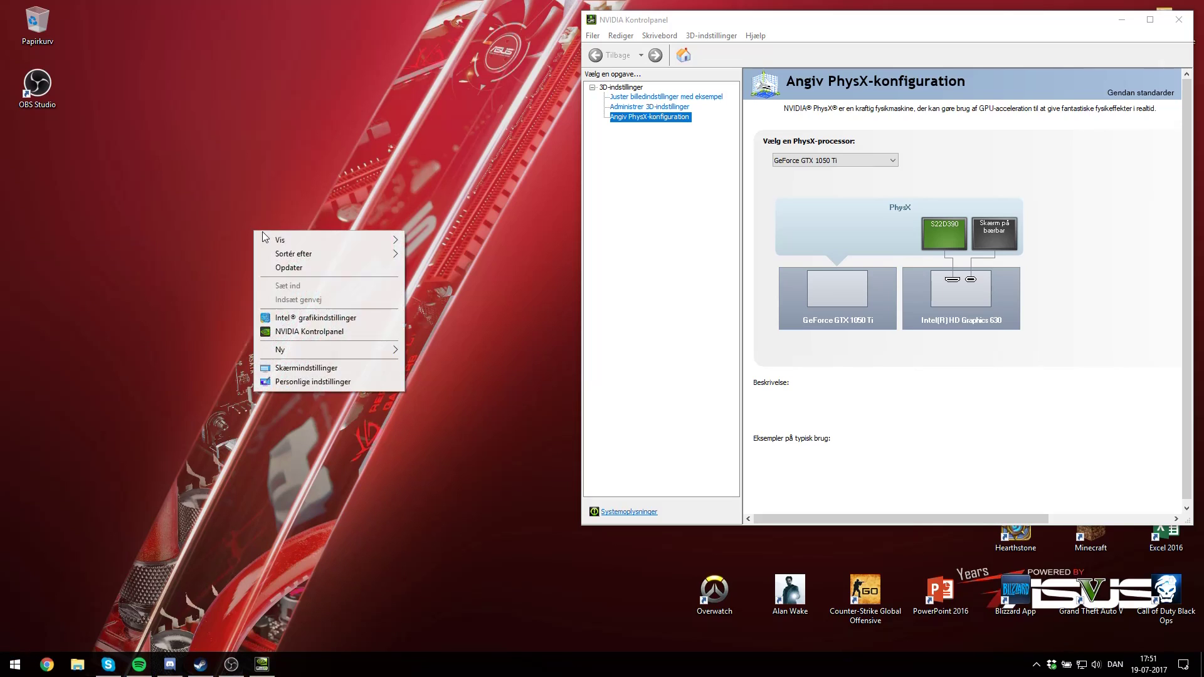
# - Launch Intel grafikindstillinger and go to Skærm > Tilpassede opløsninger
pyautogui.click(383, 317)
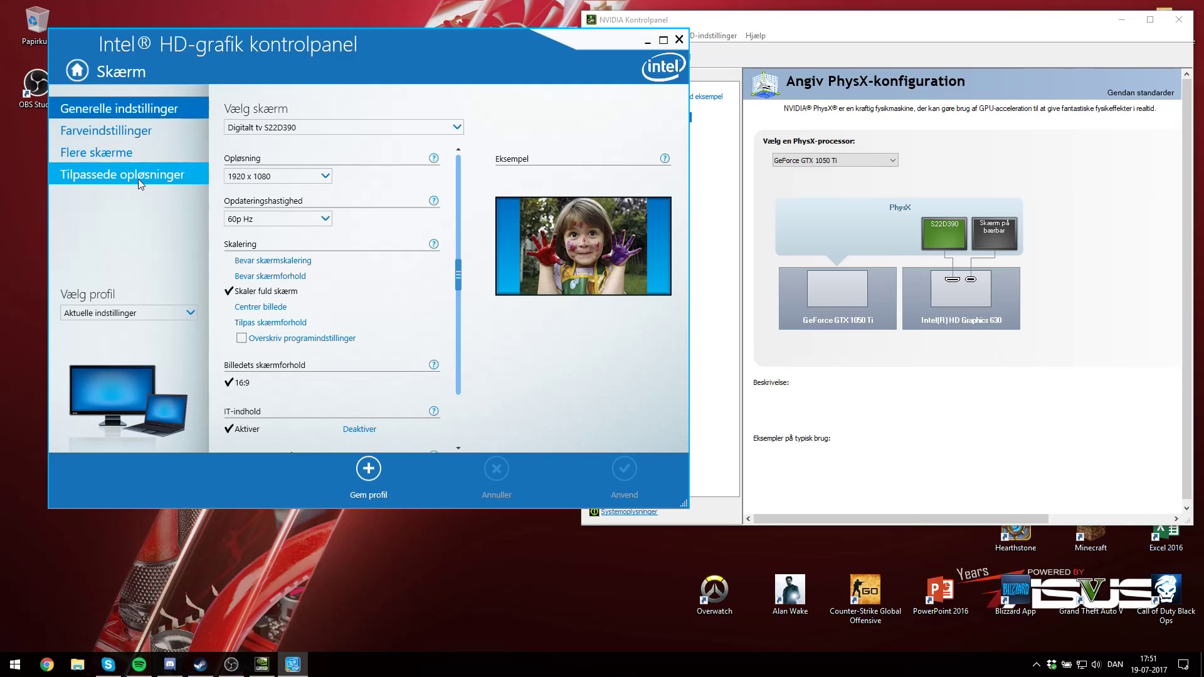
pyautogui.click(186, 179)
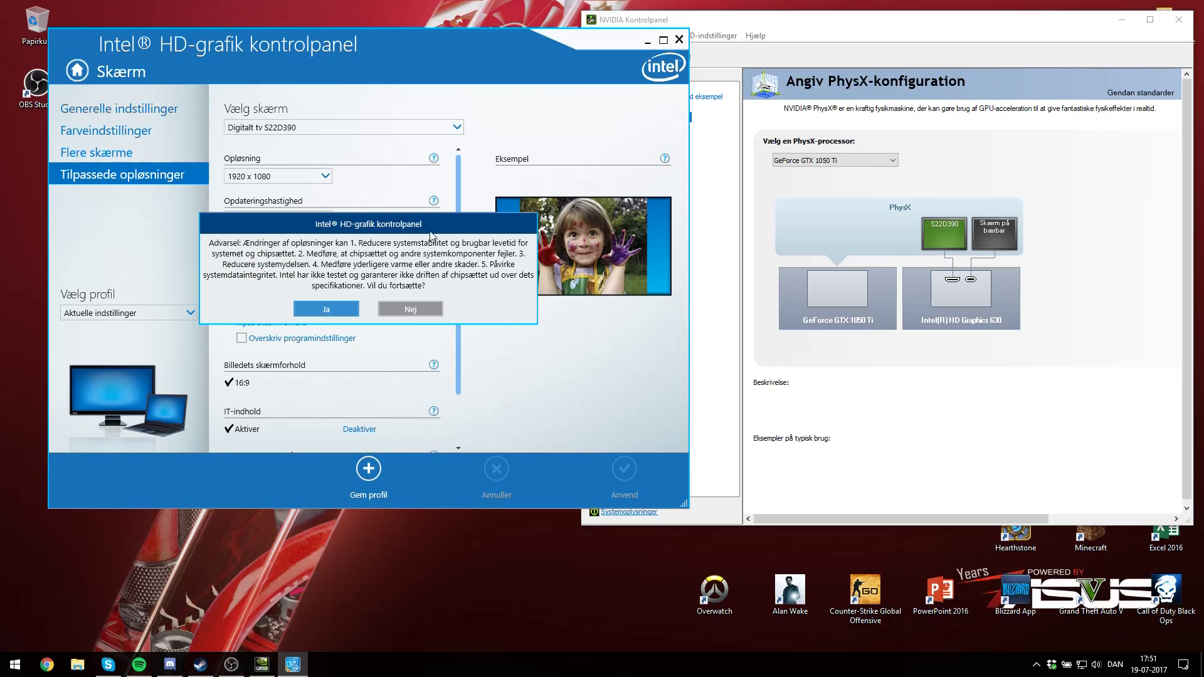
# - Accept the warning, set refresh rate 66, and dismiss the missing-fields message
pyautogui.click(327, 310)
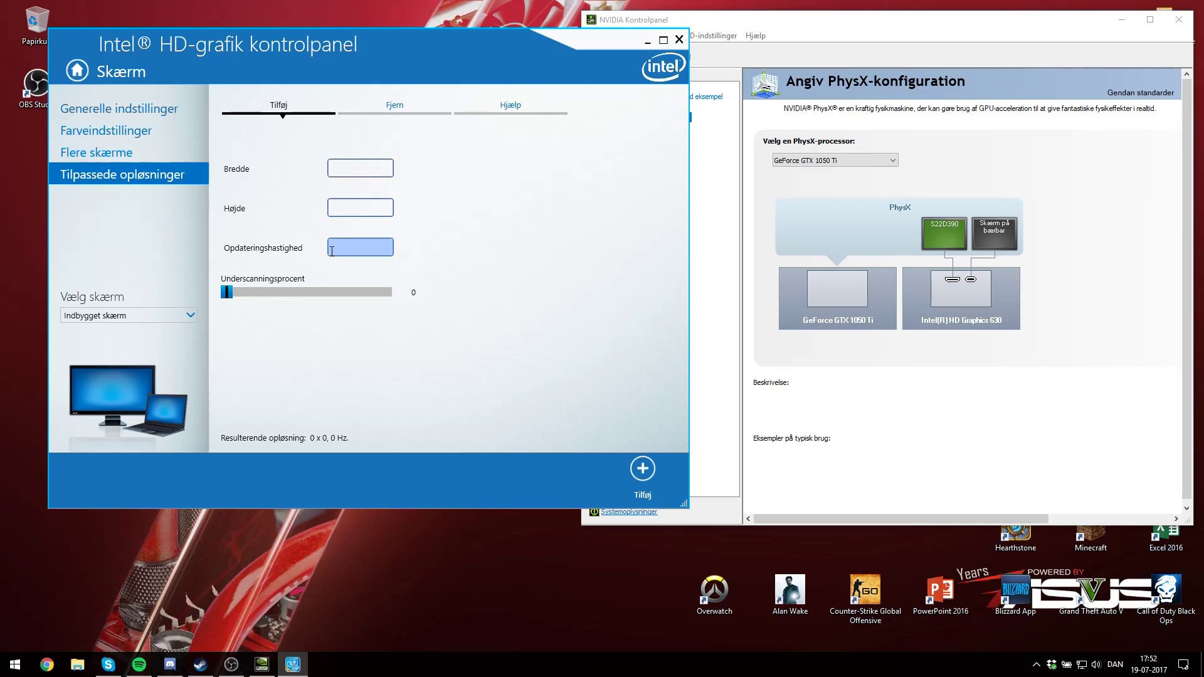
pyautogui.write('60')
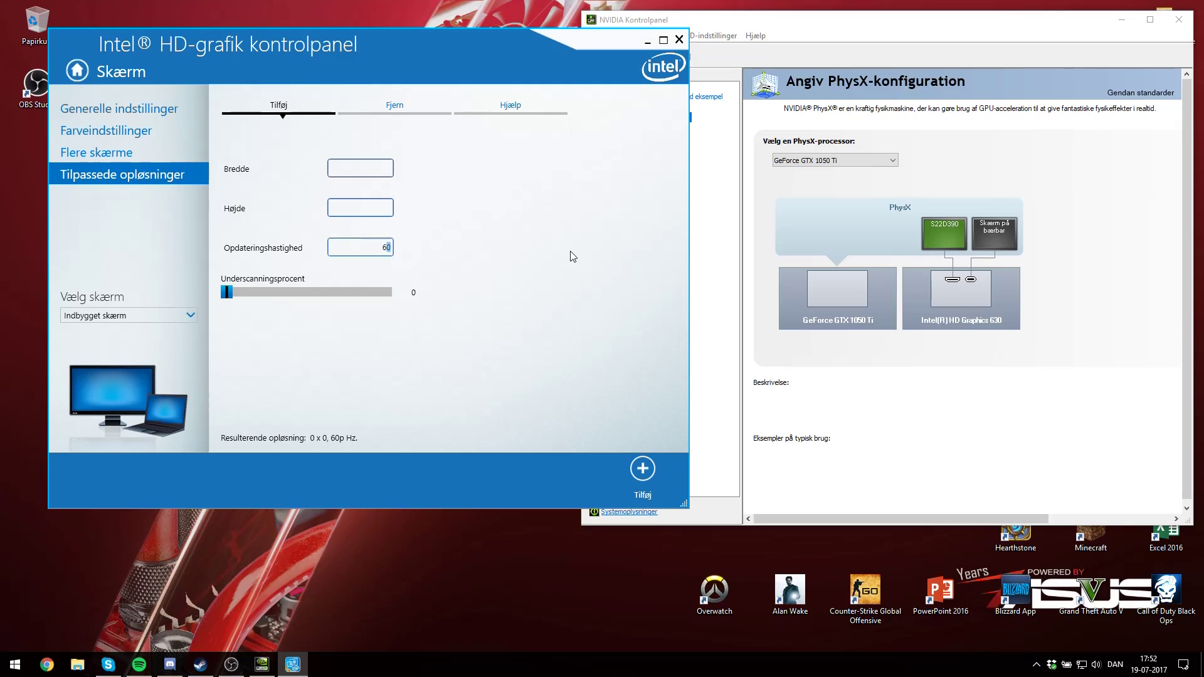
pyautogui.press('BackSpace')
pyautogui.write('6')
pyautogui.click(642, 468)
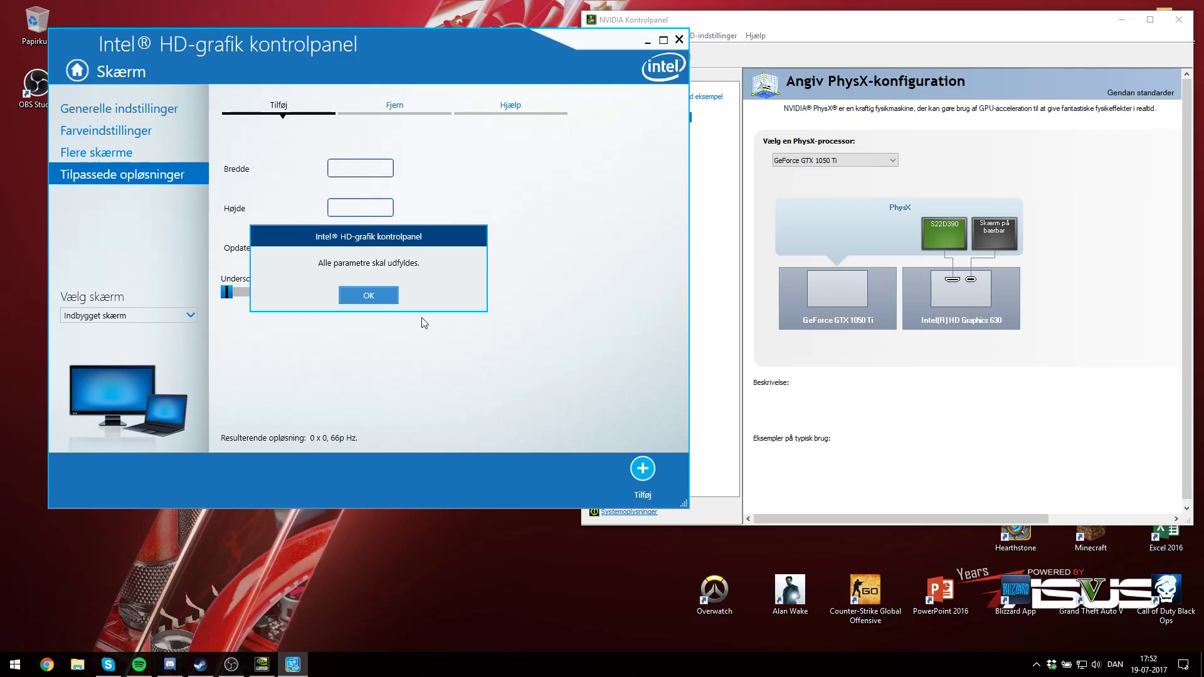
pyautogui.click(379, 306)
# - Try adding a 31234 x 32131 resolution and dismiss the invalid-value error
pyautogui.click(333, 173)
pyautogui.write('31234')
pyautogui.press('Tab')
pyautogui.write('32131')
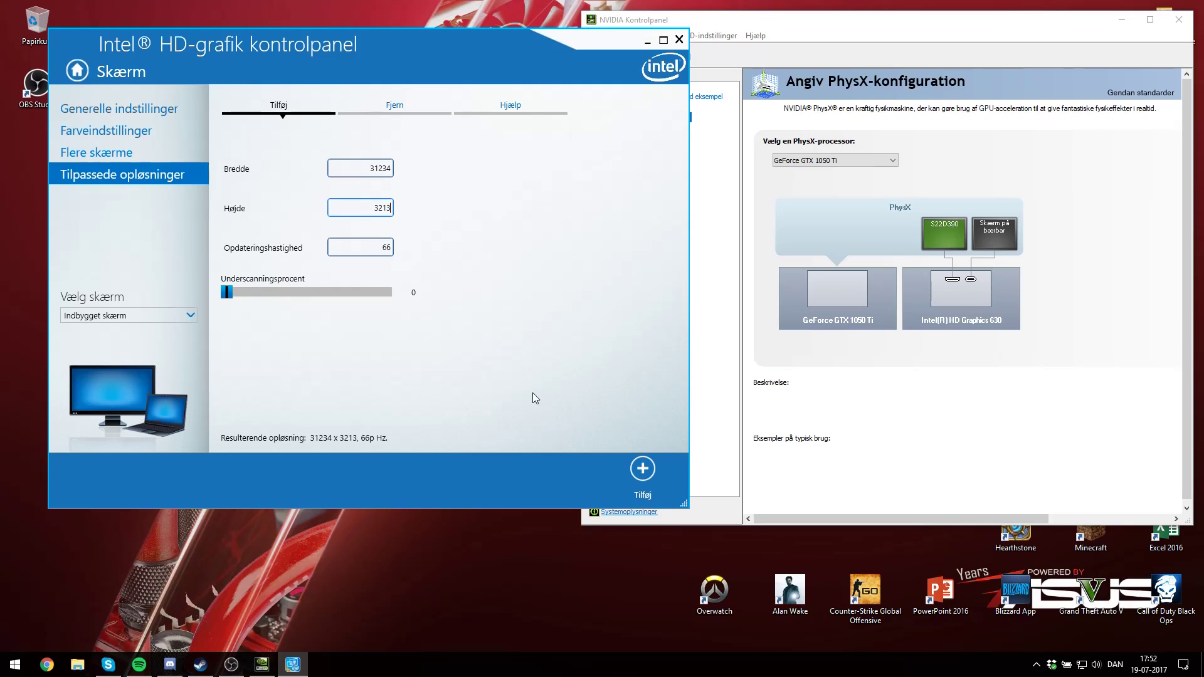
pyautogui.click(643, 468)
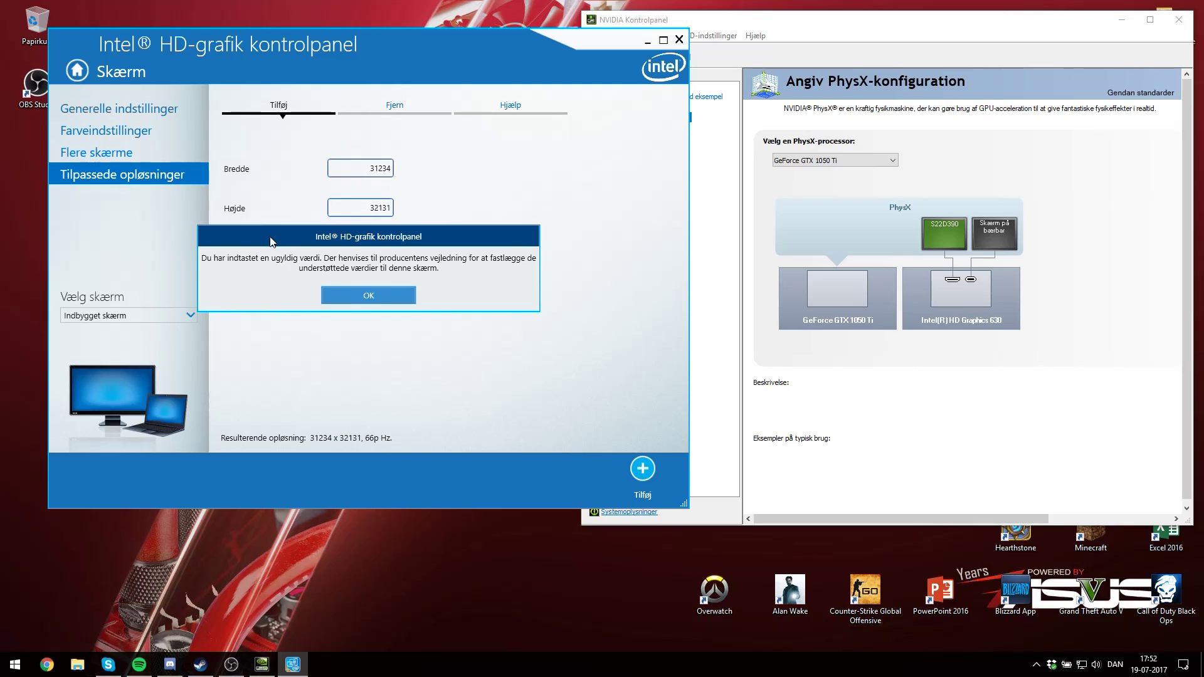
pyautogui.click(351, 300)
# - Enter width 1920 and height 1080 in the custom resolution form
pyautogui.doubleClick(366, 166)
pyautogui.write('192')
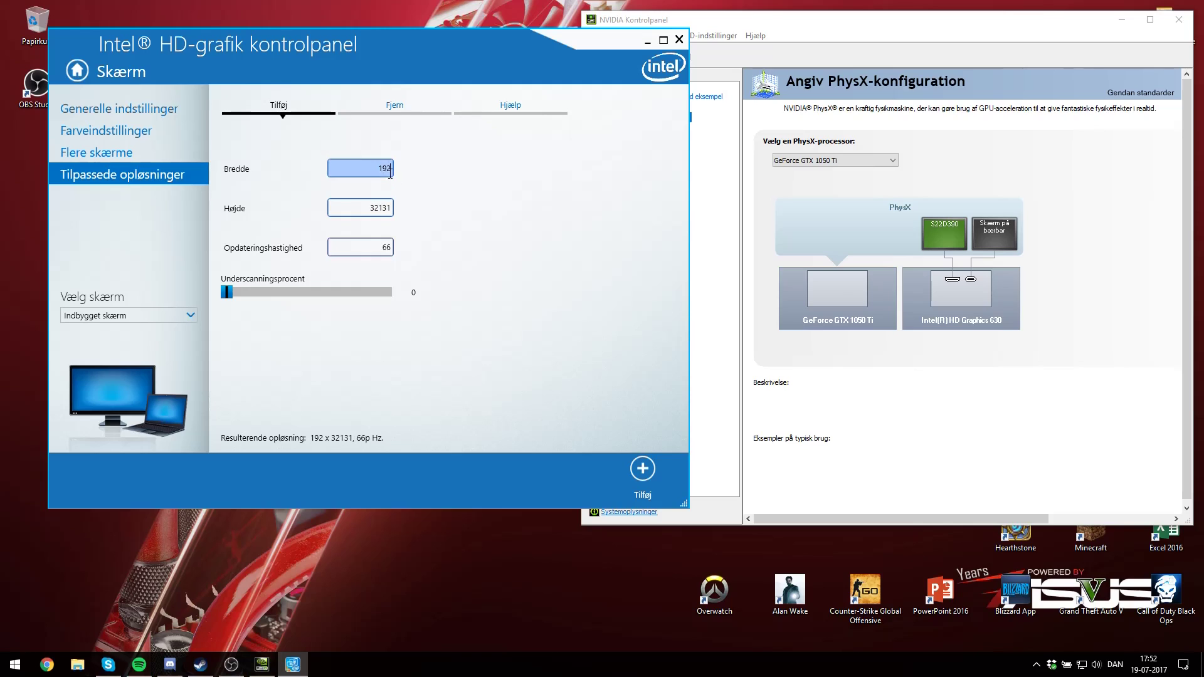
pyautogui.write('0')
pyautogui.press('Tab')
pyautogui.write('1080')
# - Attempt to add 1920 x 1080 at 66 Hz and dismiss the bandwidth error
pyautogui.moveTo(368, 166); pyautogui.dragTo(413, 171)
pyautogui.click(414, 171)
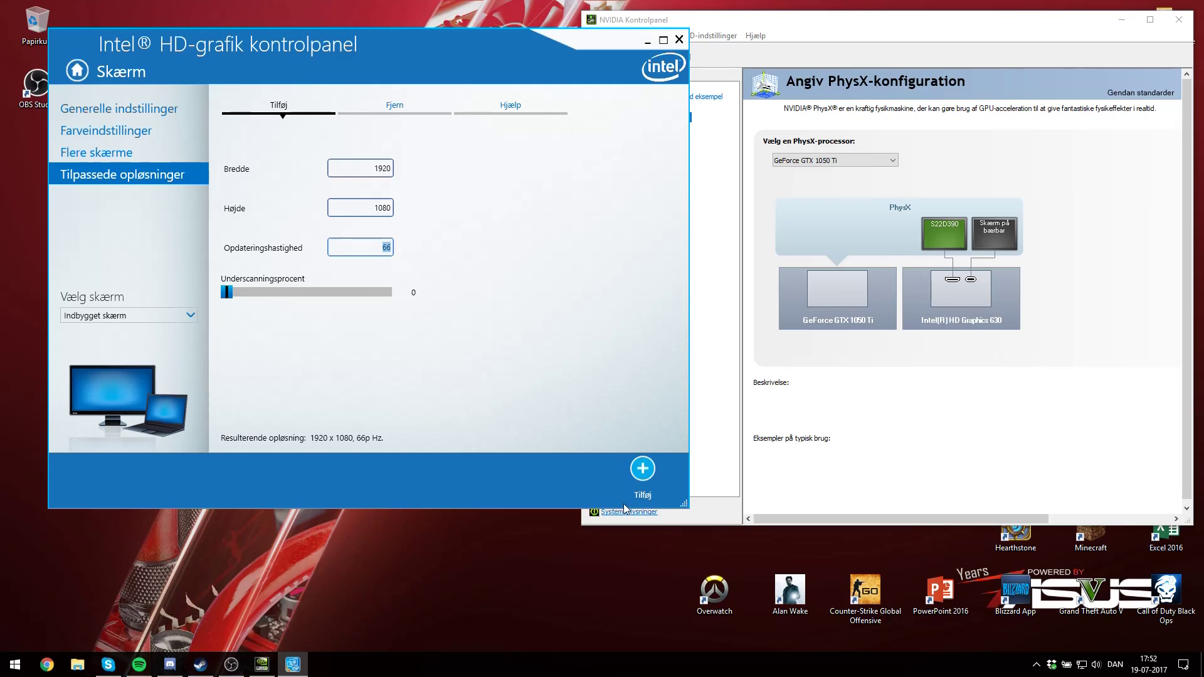
pyautogui.click(651, 474)
pyautogui.press('Return')
pyautogui.click(368, 295)
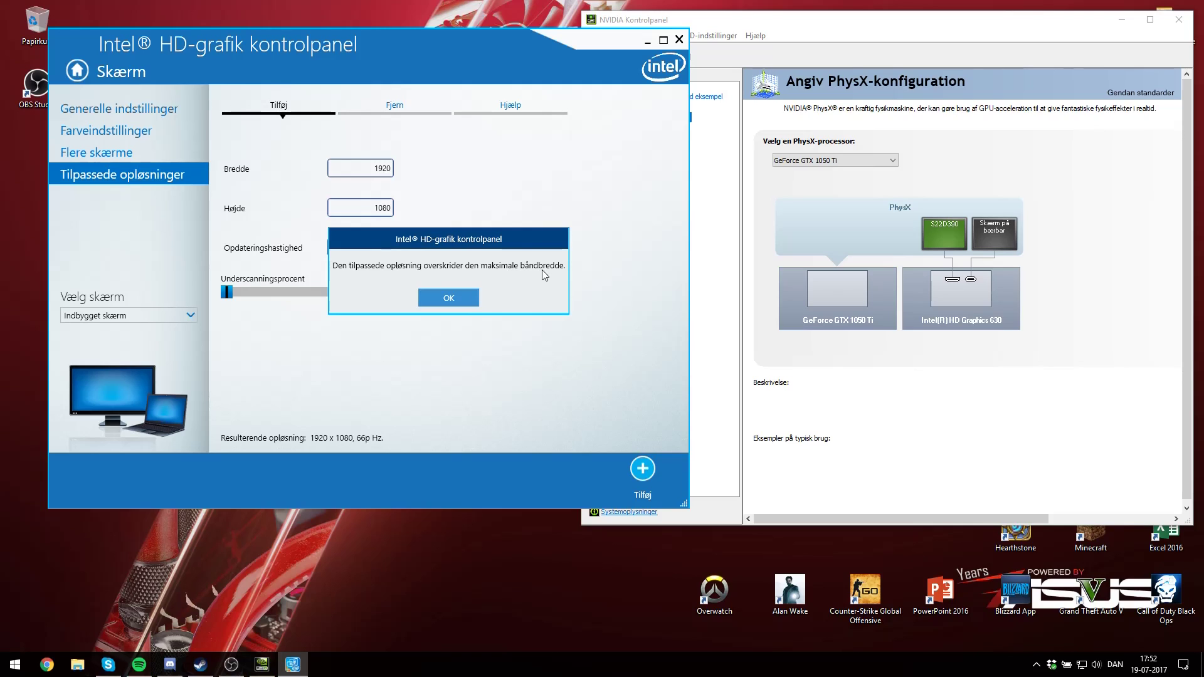
pyautogui.moveTo(505, 241); pyautogui.dragTo(557, 259)
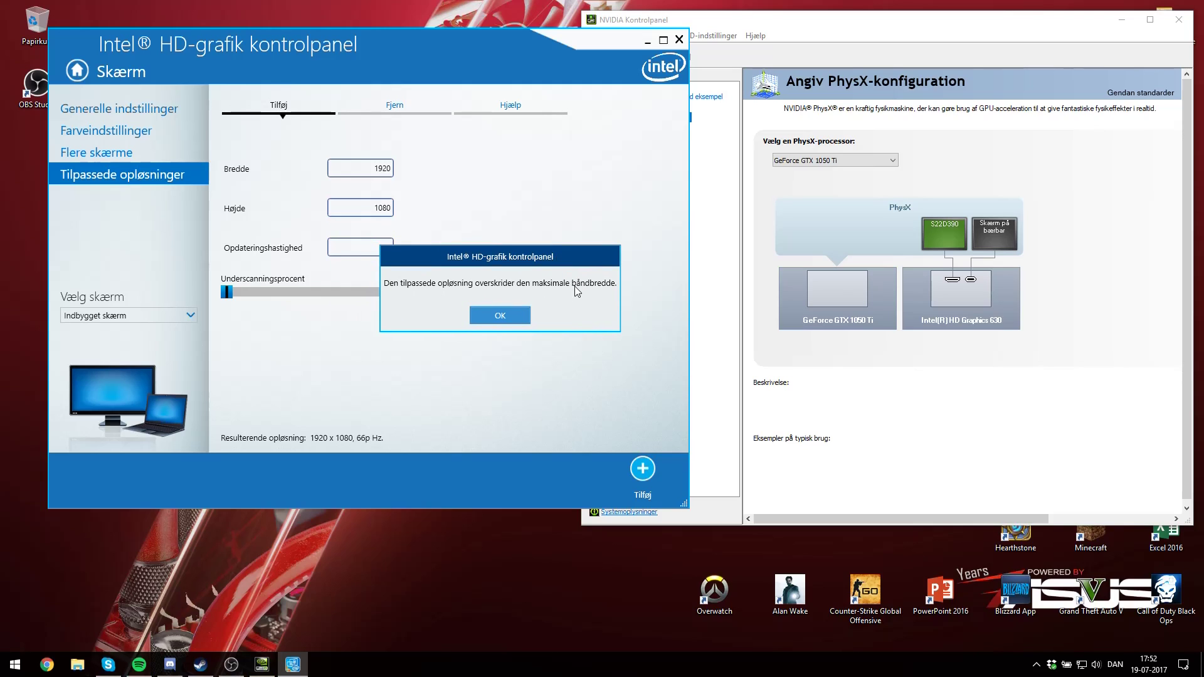
pyautogui.click(518, 319)
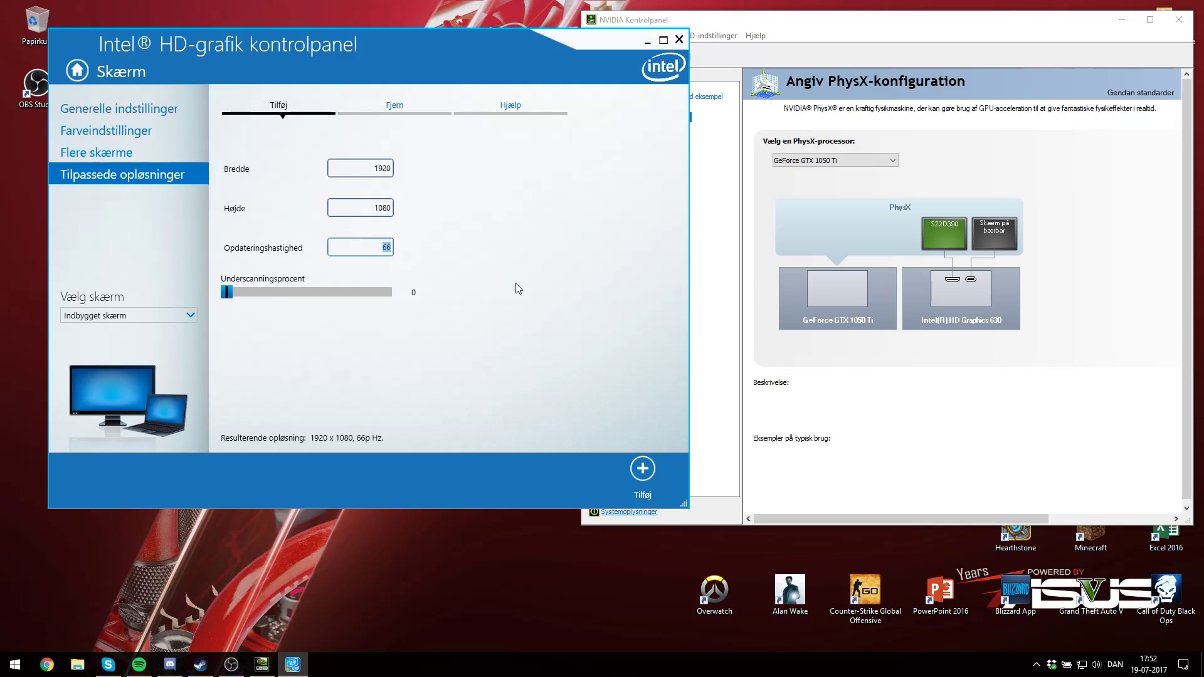
# - Add a 1440 x 1080 resolution at 60 Hz and confirm with Ja
pyautogui.write('60')
pyautogui.click(369, 176)
pyautogui.write('1440')
pyautogui.press('Tab')
pyautogui.click(643, 470)
pyautogui.click(318, 287)
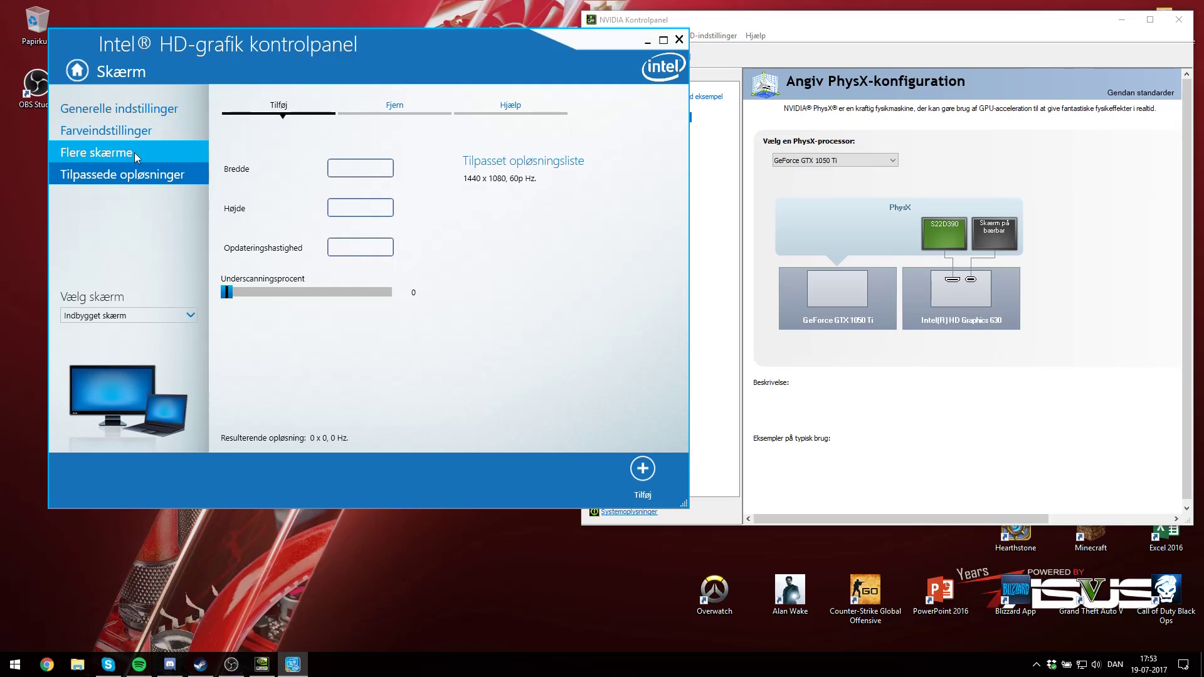
pyautogui.moveTo(392, 43)
pyautogui.mouseDown()
pyautogui.moveTo(356, 42)
pyautogui.moveTo(382, 43)
pyautogui.mouseUp()
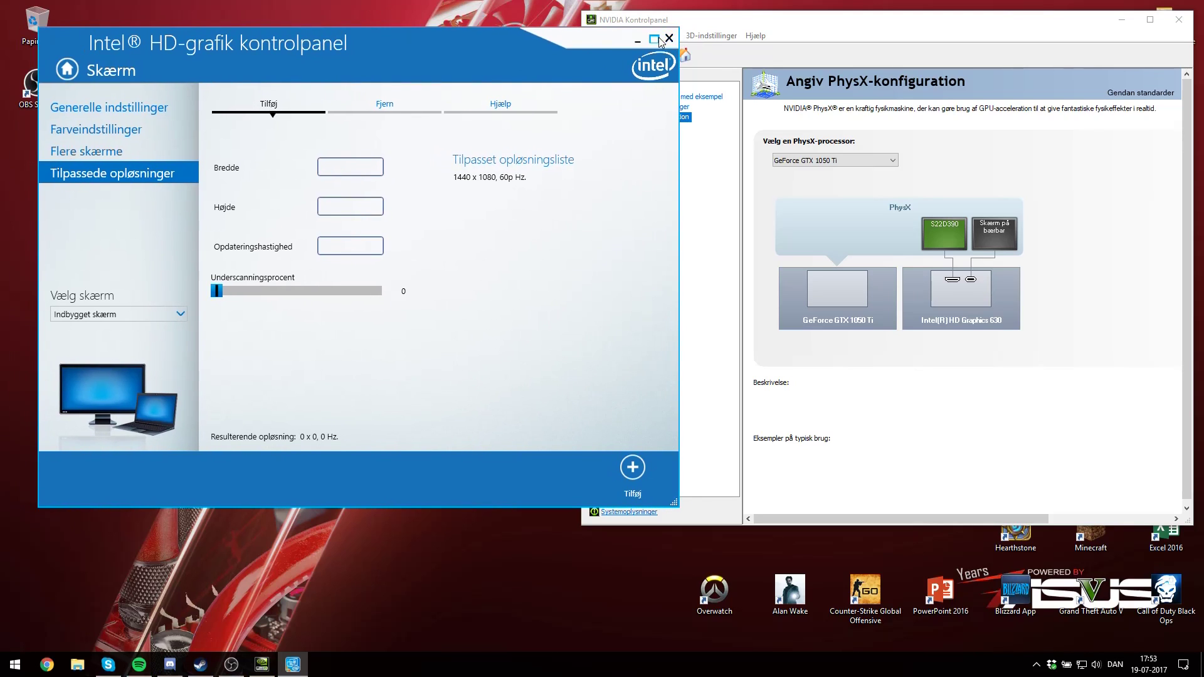
# - Close the Intel HD Graphics and NVIDIA control panel windows
pyautogui.click(668, 39)
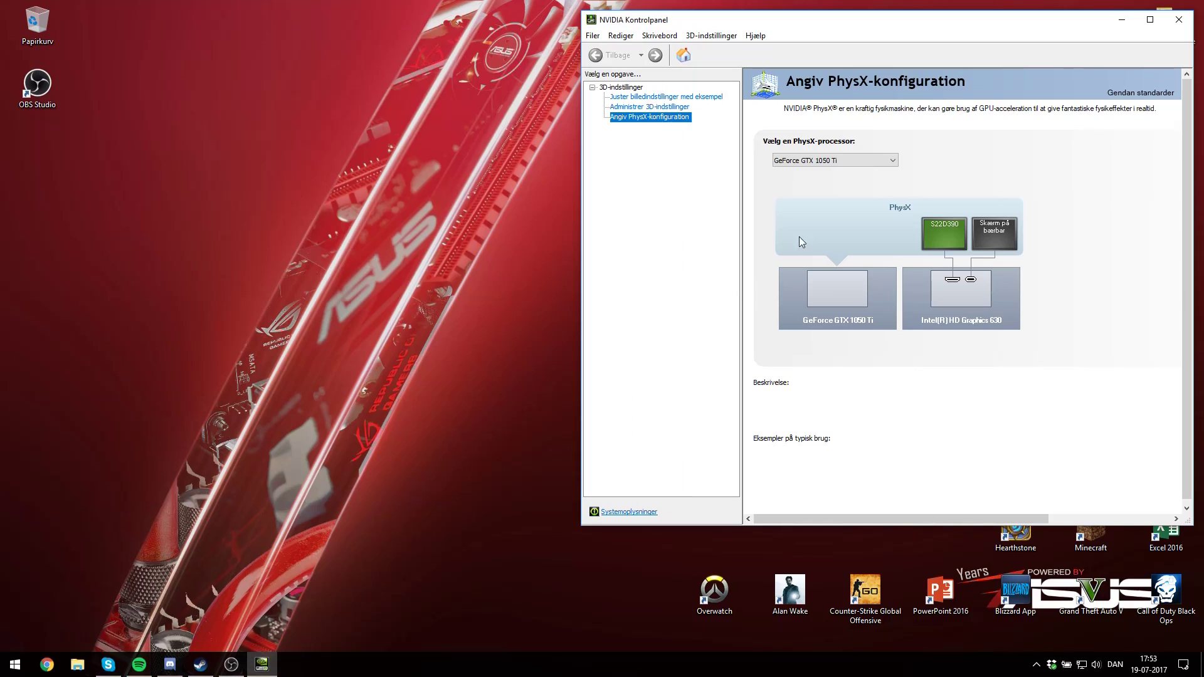
pyautogui.click(1180, 20)
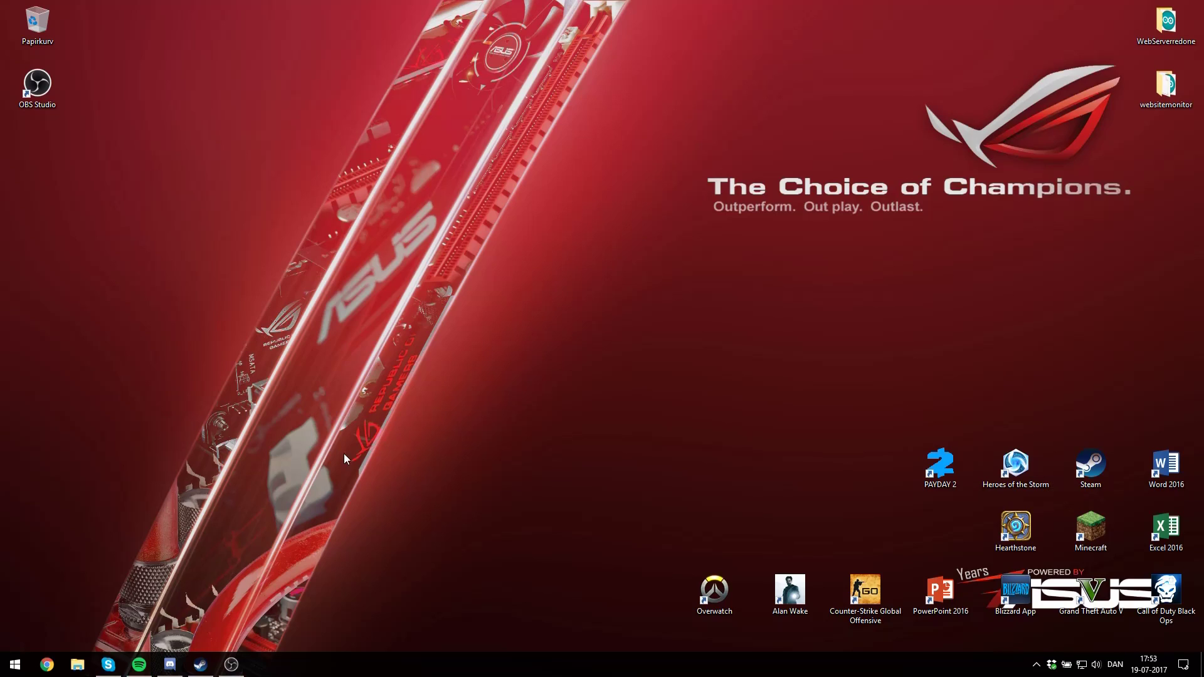
pyautogui.moveTo(239, 671)
# - Launch CS:GO and open the Opløsning list in Videoindstillinger to pick 1440 x 1080
pyautogui.doubleClick(862, 616)
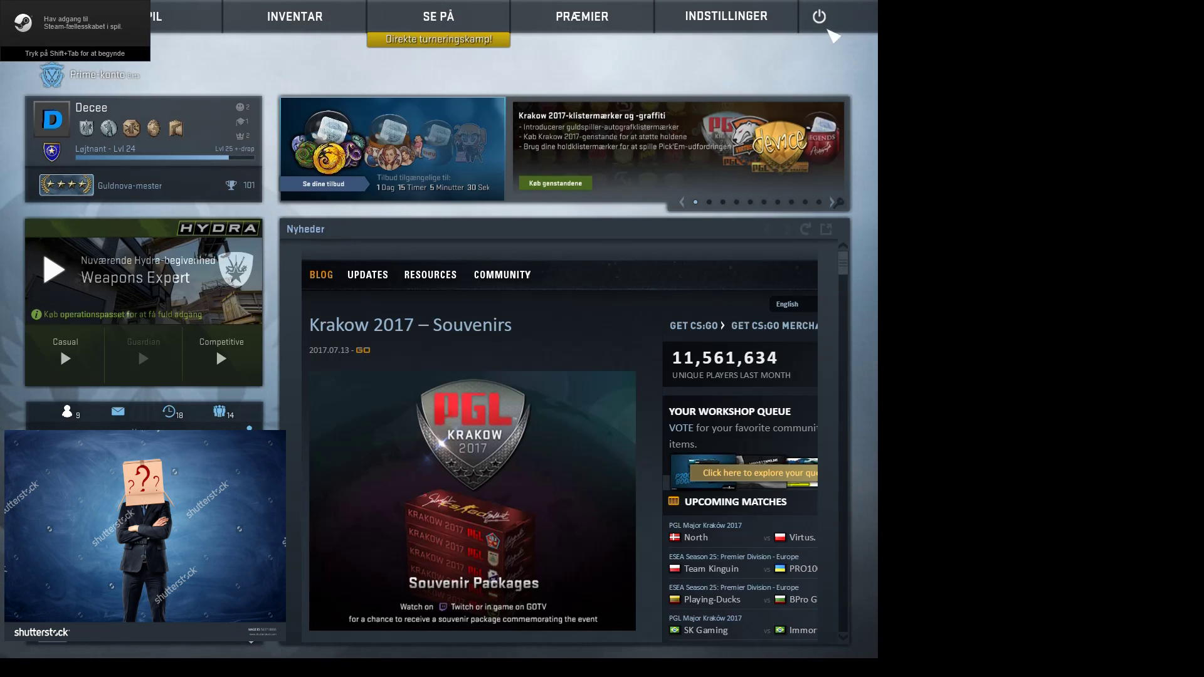
pyautogui.click(726, 18)
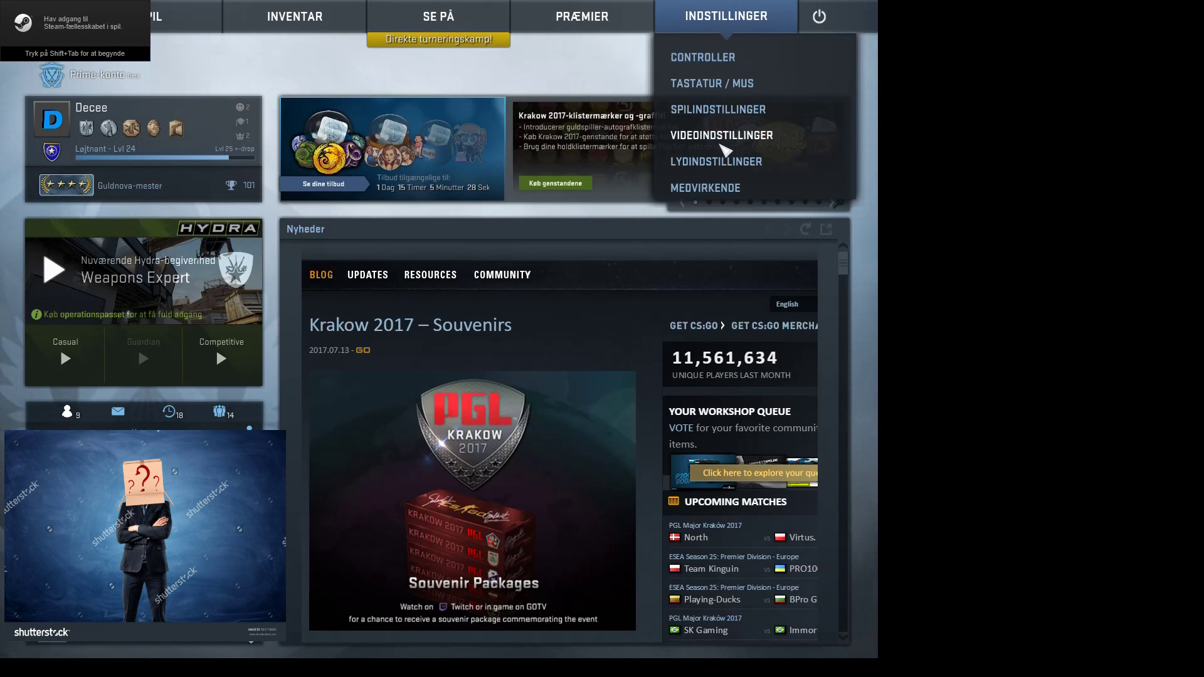
pyautogui.click(706, 139)
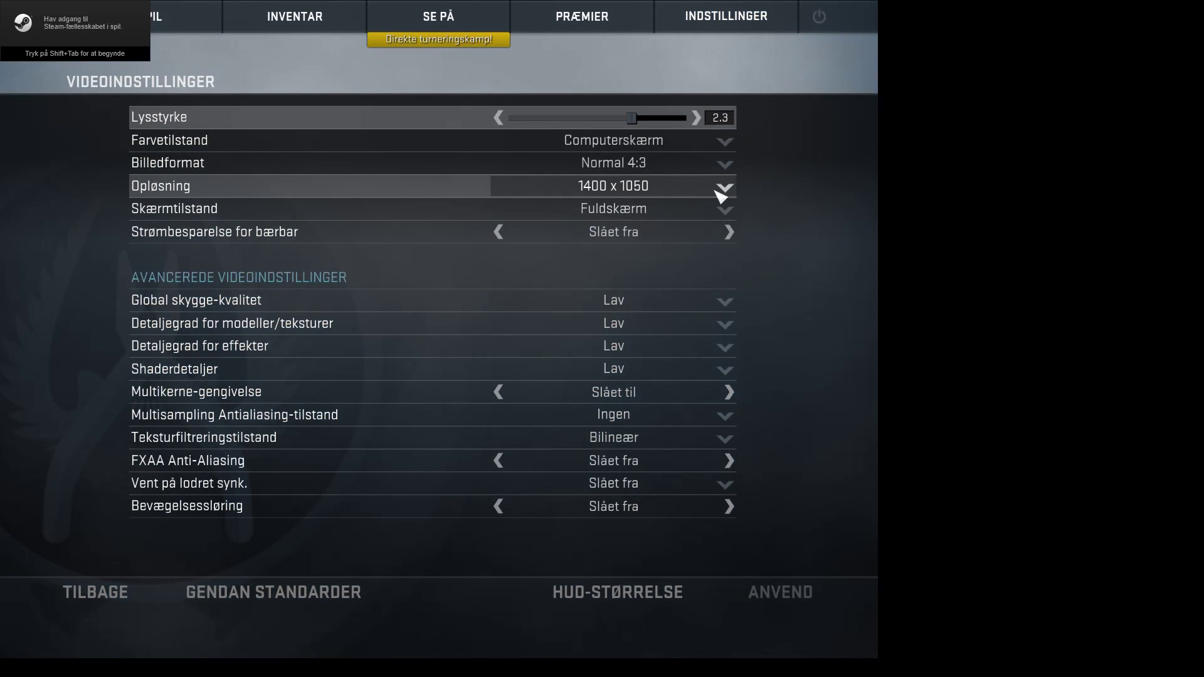
pyautogui.click(725, 192)
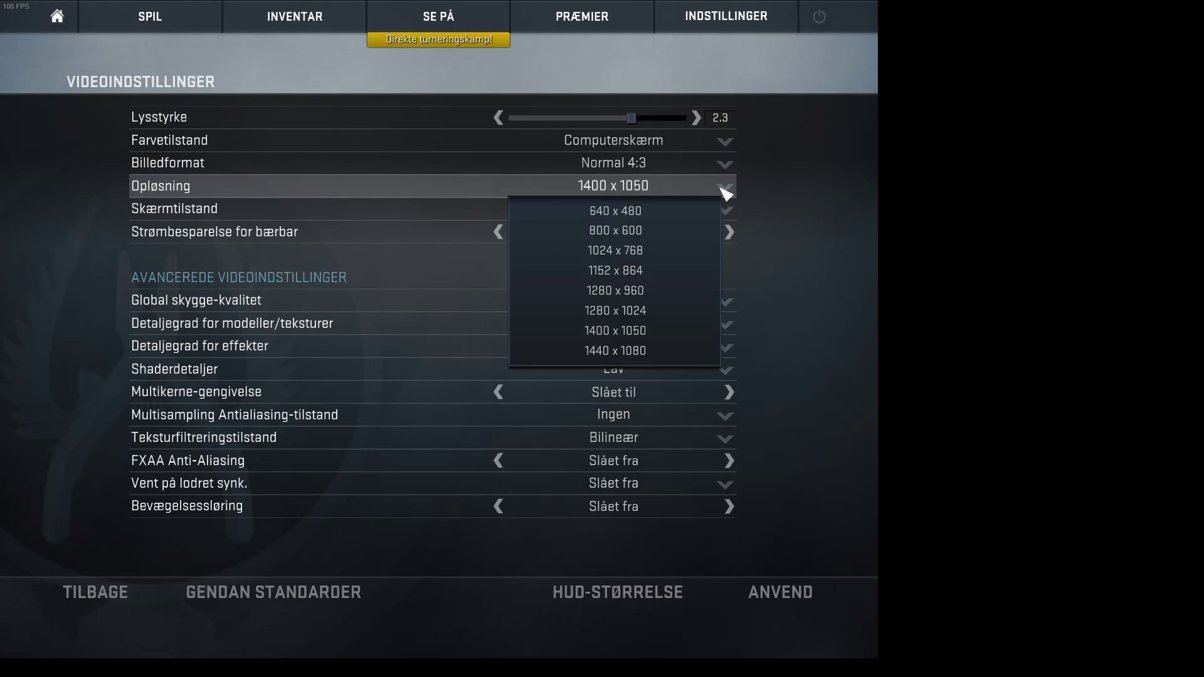